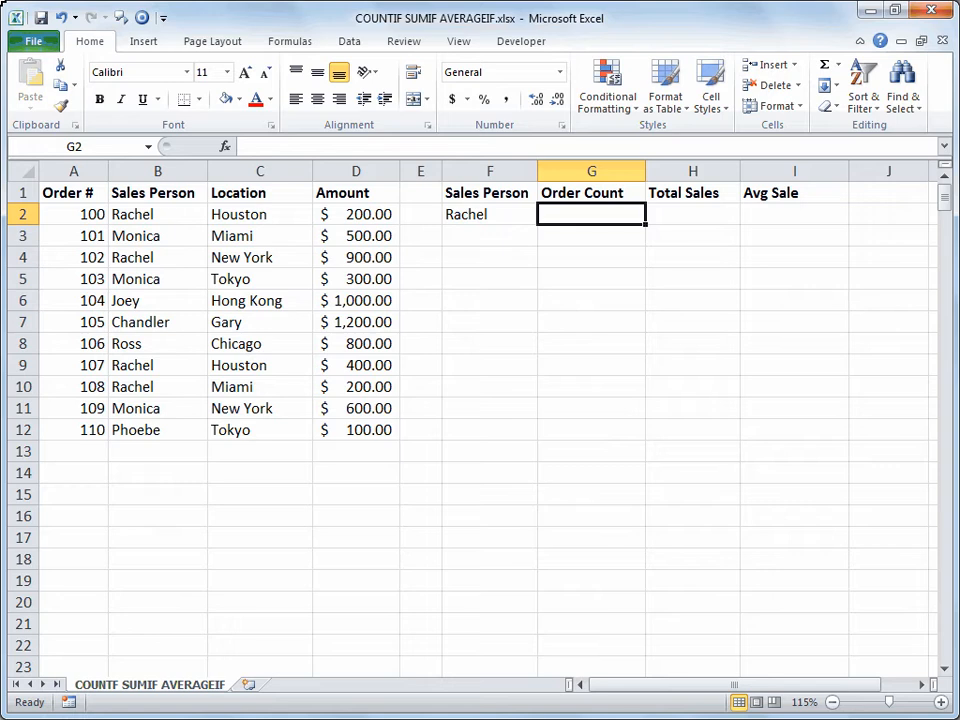
# Enter =COUNTIF(B:B,F2) in G2 to count the F2 salesperson's orders, giving 4
pyautogui.write('=')
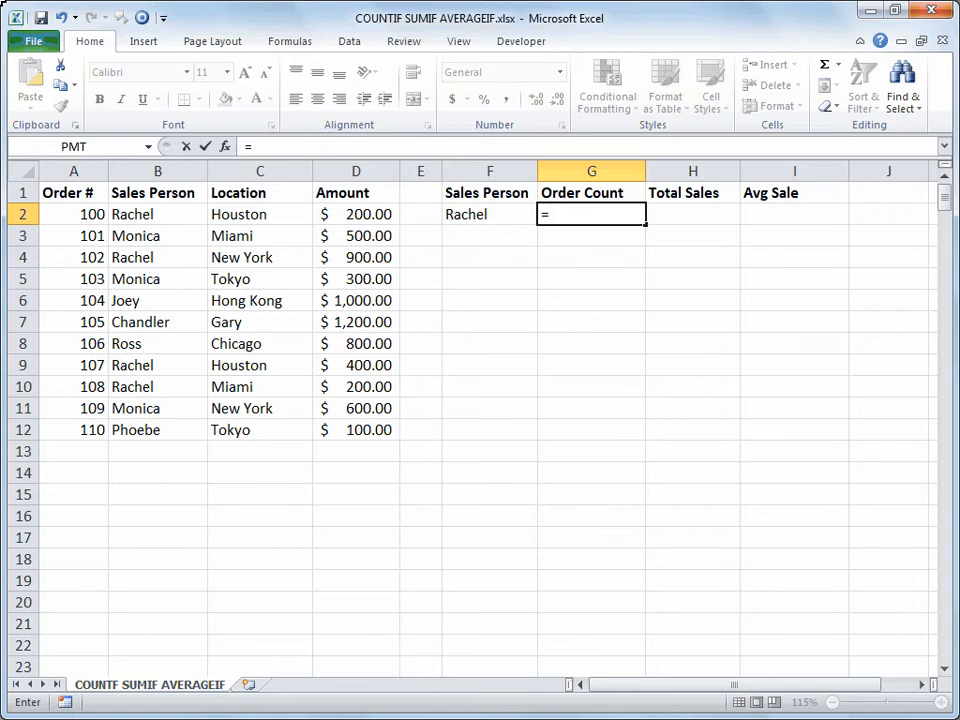
pyautogui.write('countif')
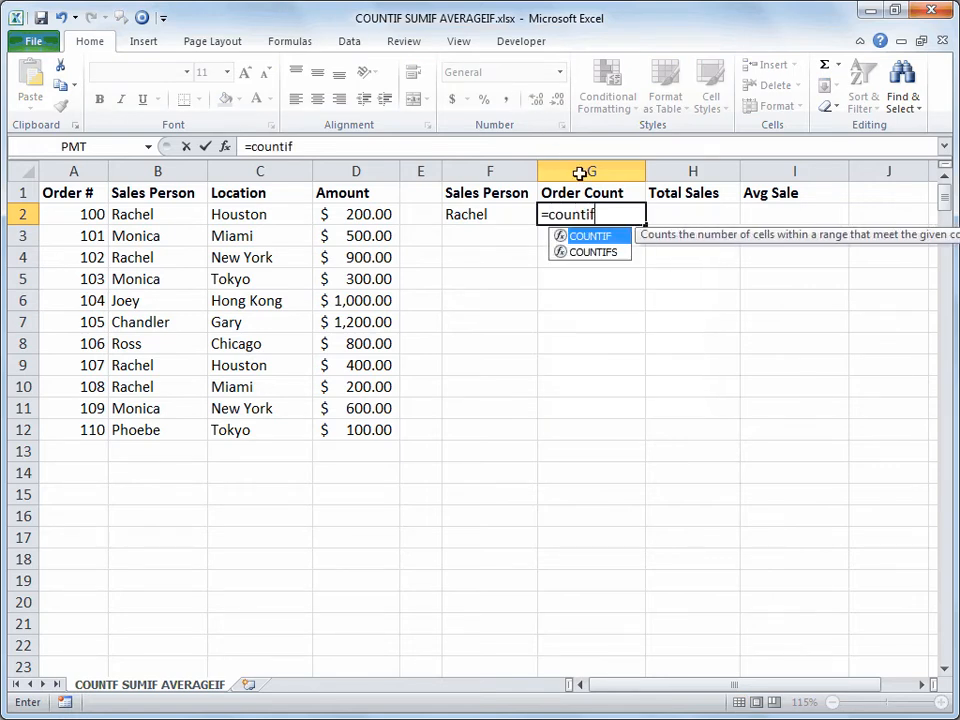
pyautogui.write('(')
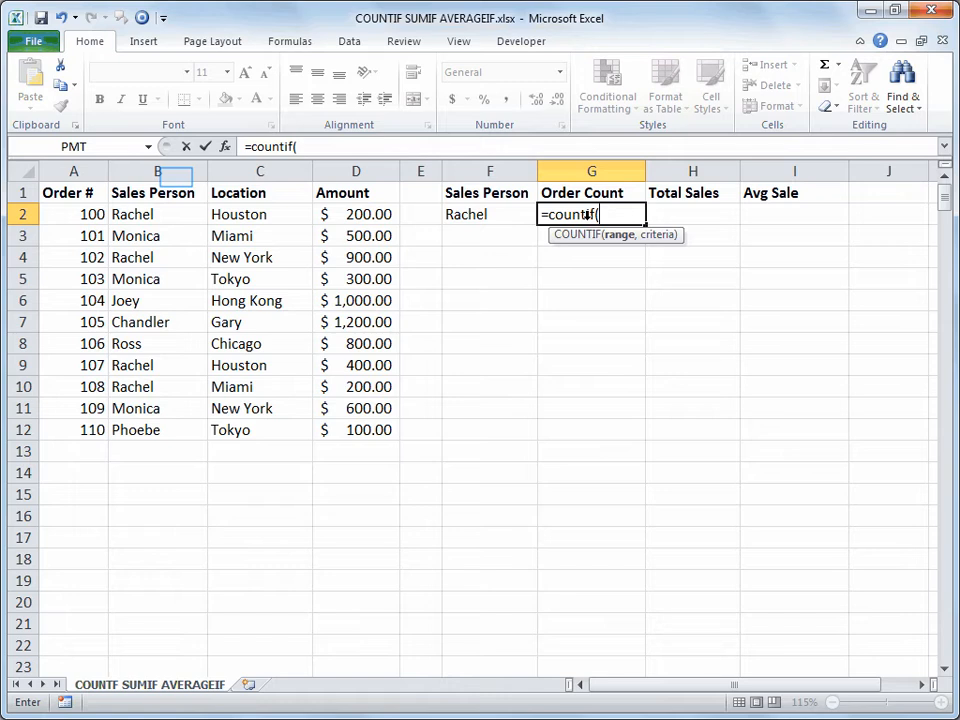
pyautogui.click(176, 173)
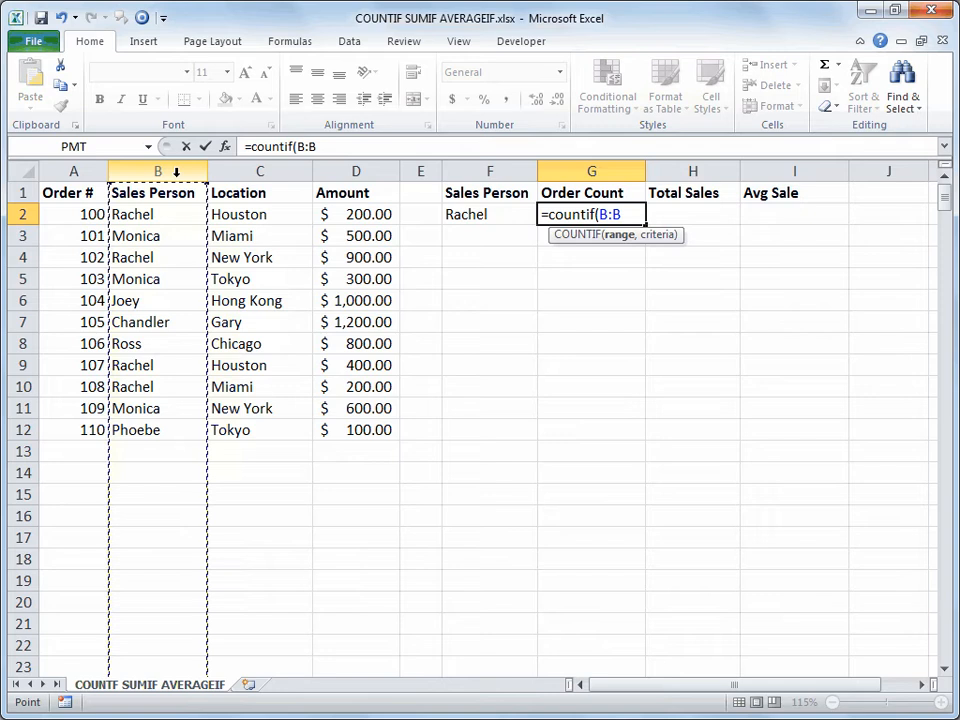
pyautogui.write(',')
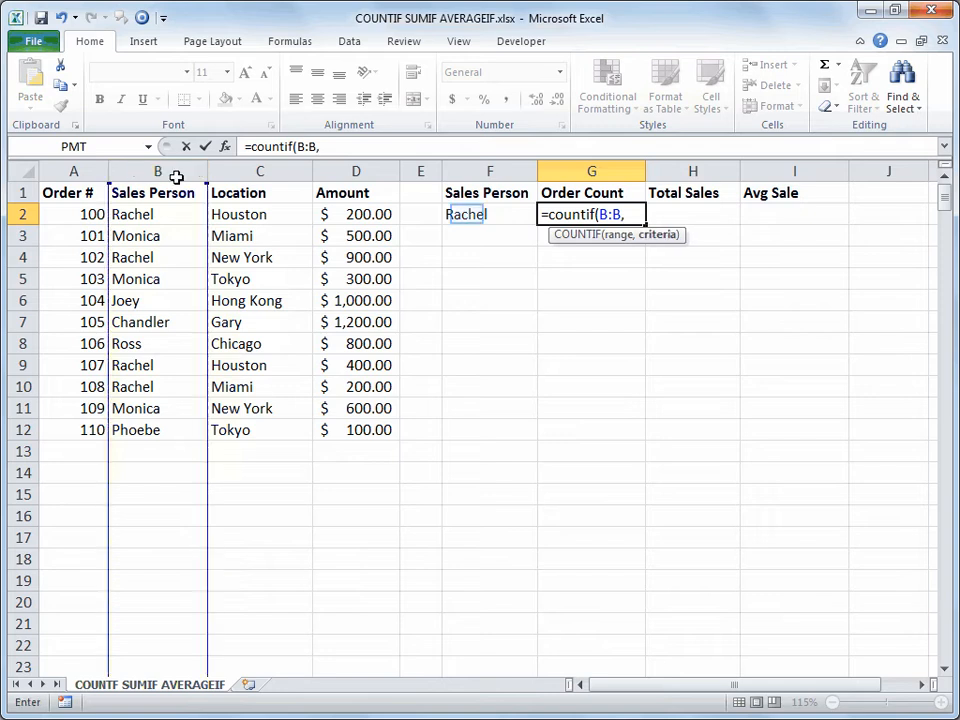
pyautogui.click(466, 214)
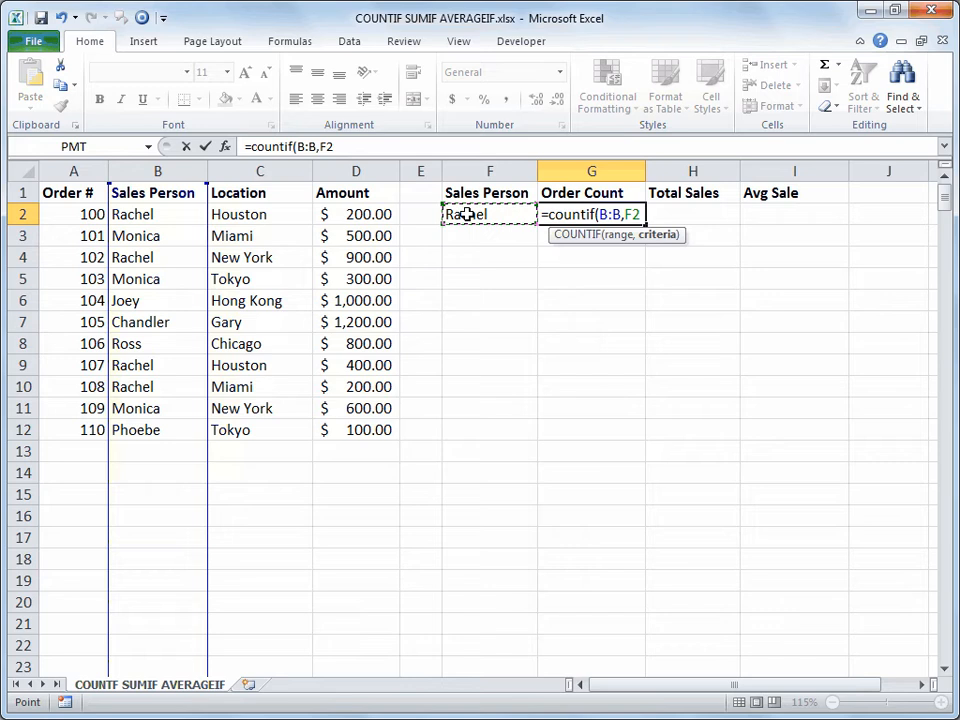
pyautogui.write(')')
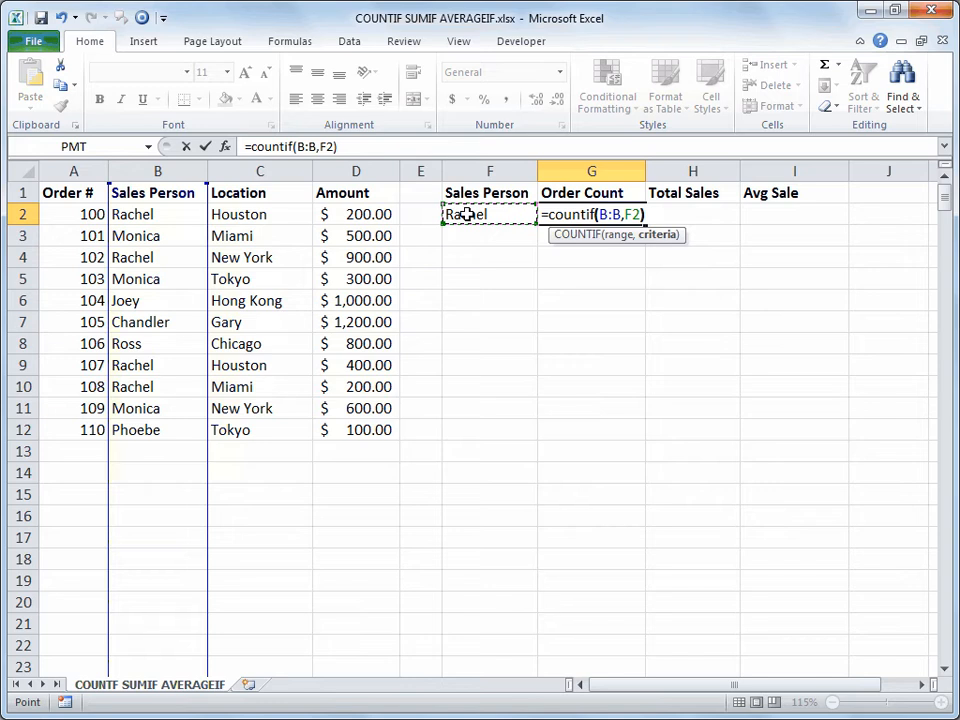
pyautogui.press('Return')
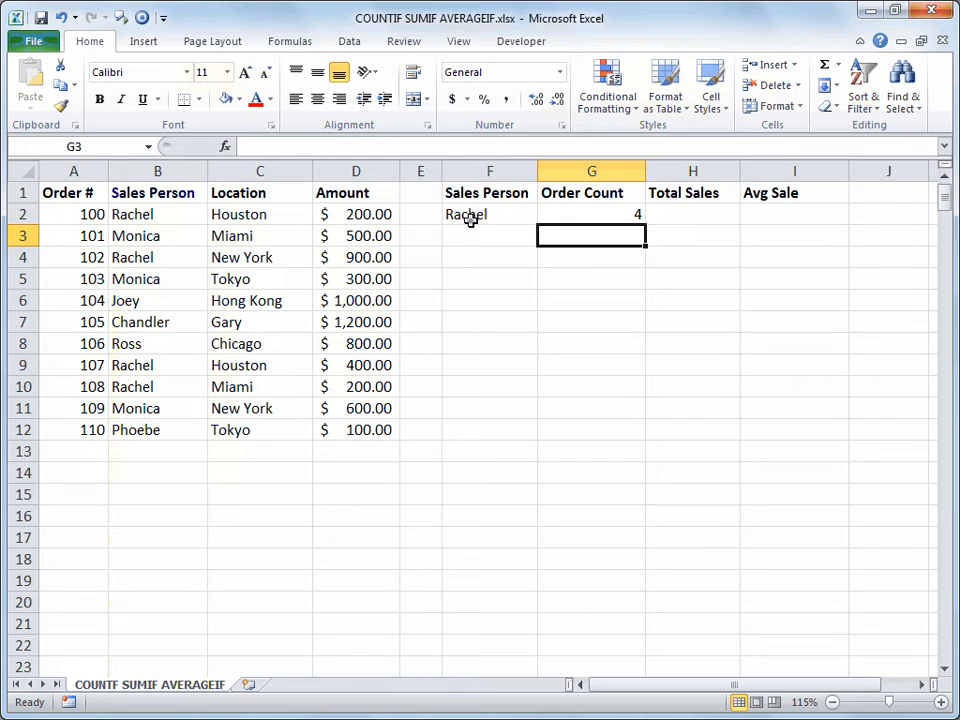
# Replace the salesperson name in F2 twice, ending with one whose Order Count is 3
pyautogui.click(470, 218)
pyautogui.write('Joey')
pyautogui.press('Return')
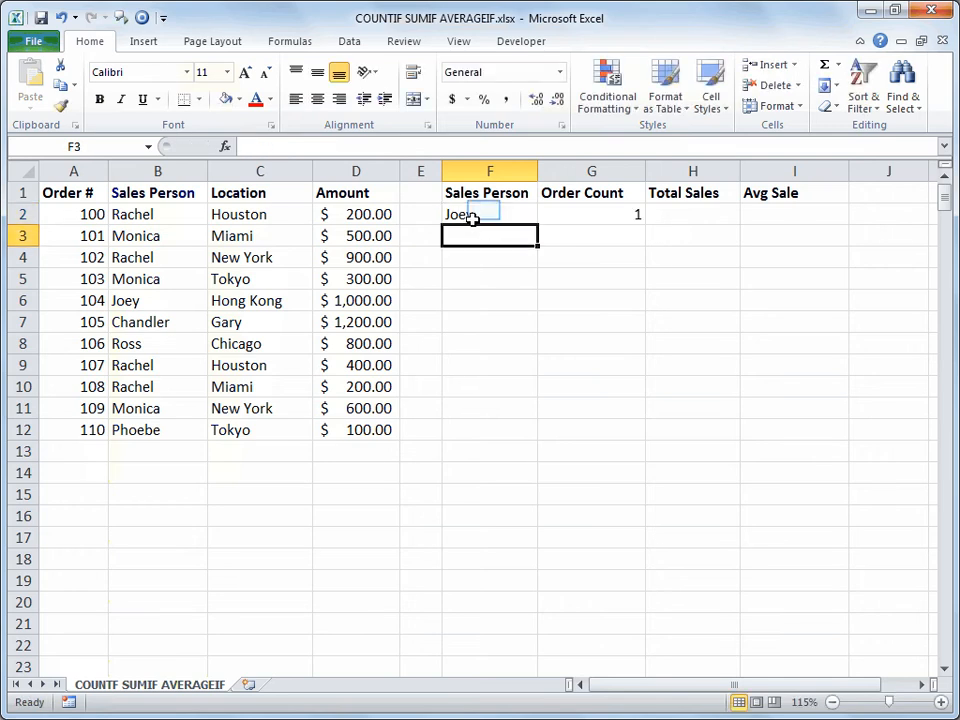
pyautogui.click(484, 211)
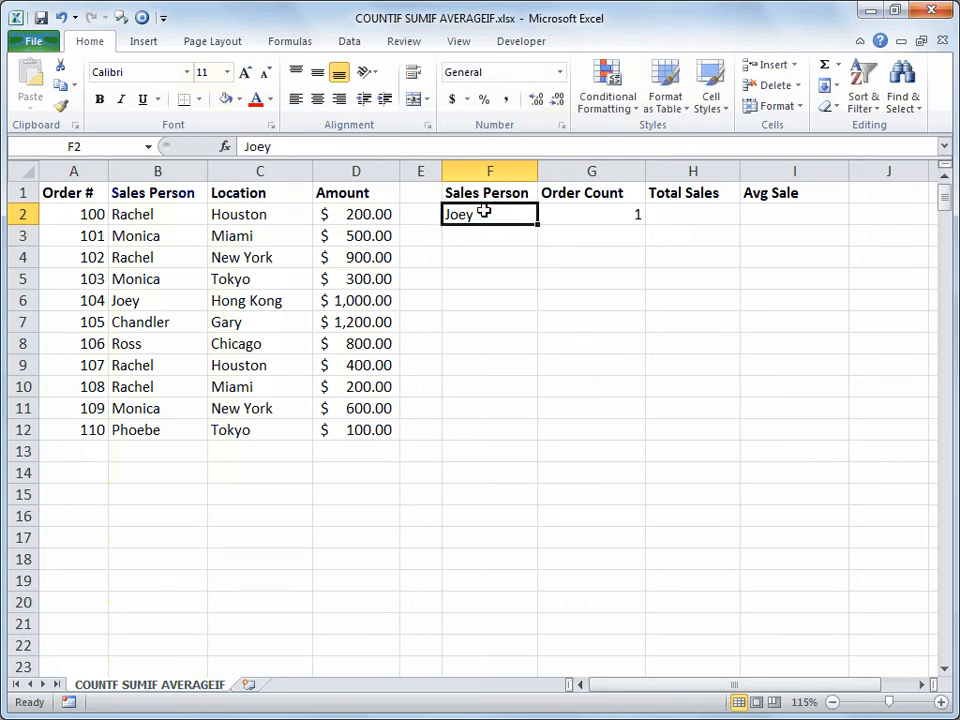
pyautogui.write('Monica')
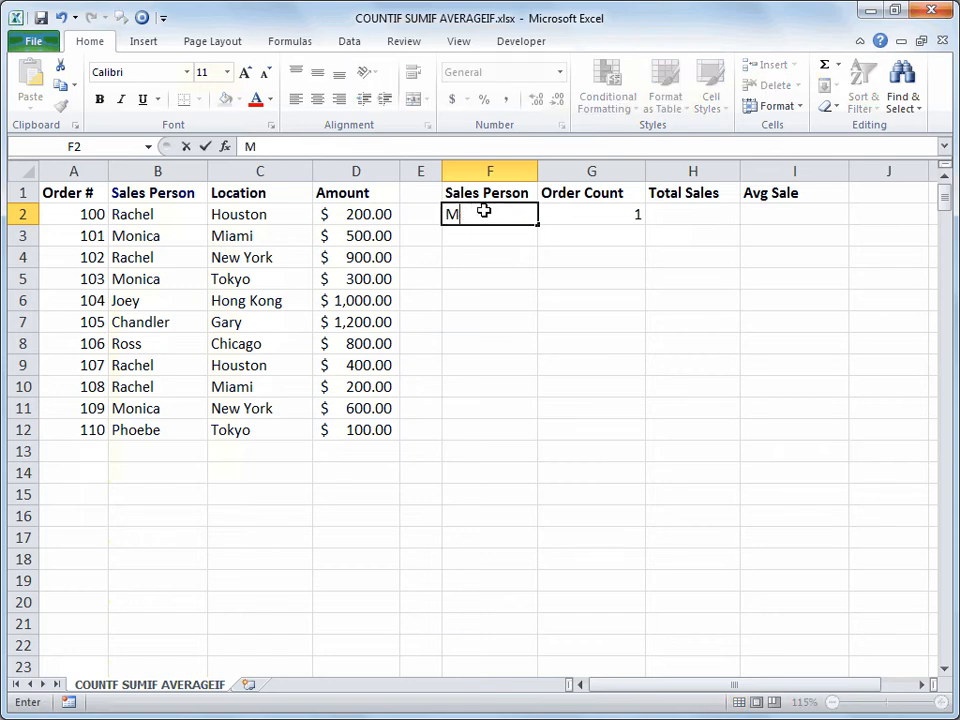
pyautogui.press('Return')
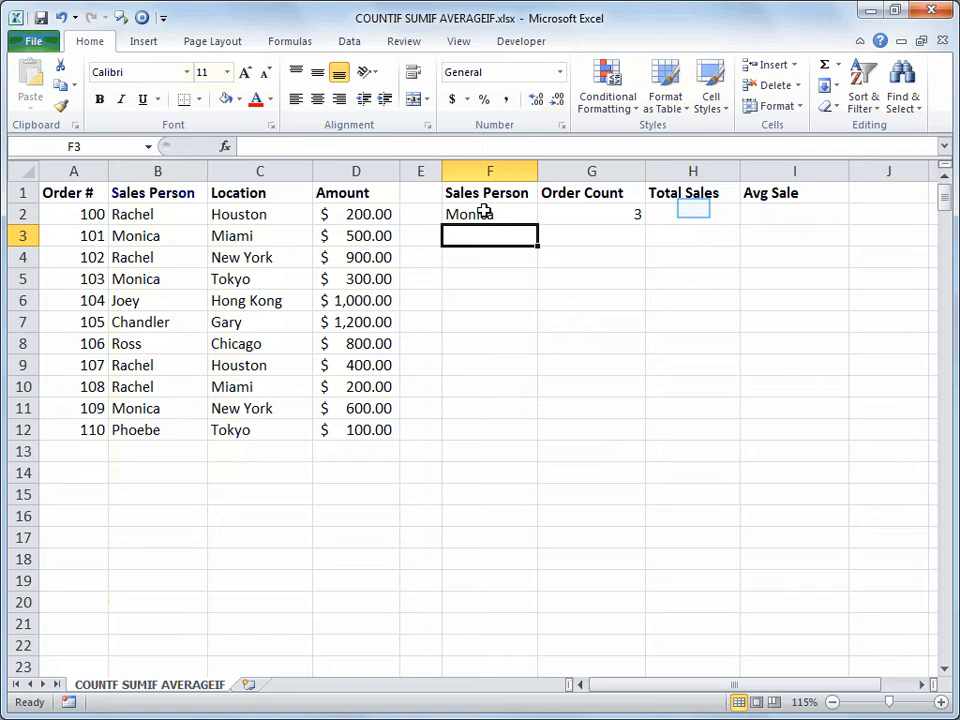
pyautogui.click(693, 209)
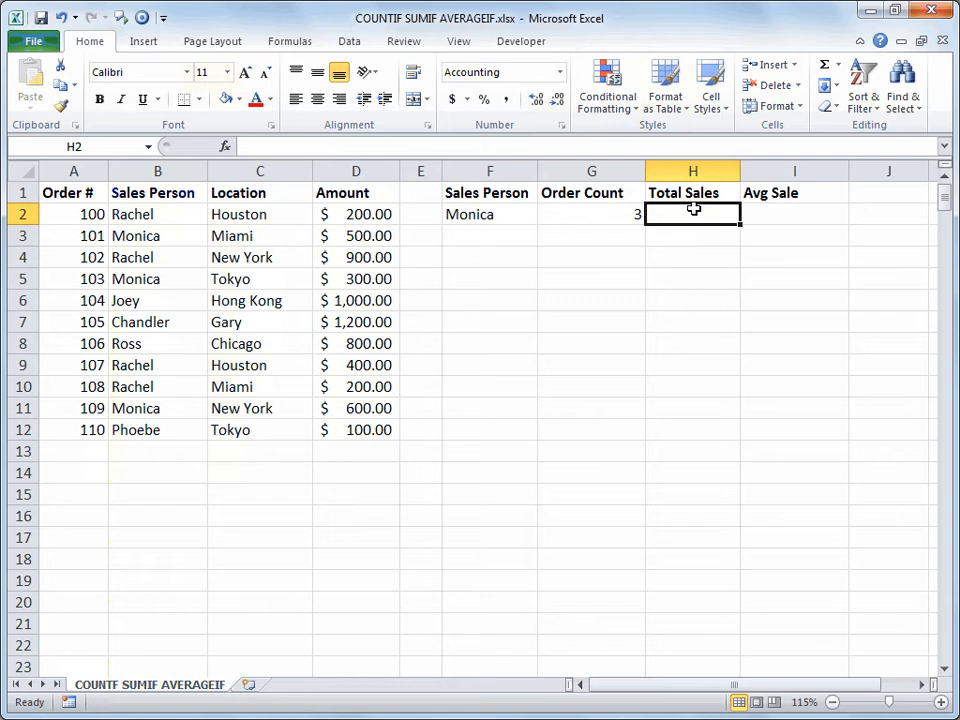
# Enter =SUMIF(B:B,F2,D:D) in H2 to total the salesperson's amounts, giving $1,400.00
pyautogui.write('=')
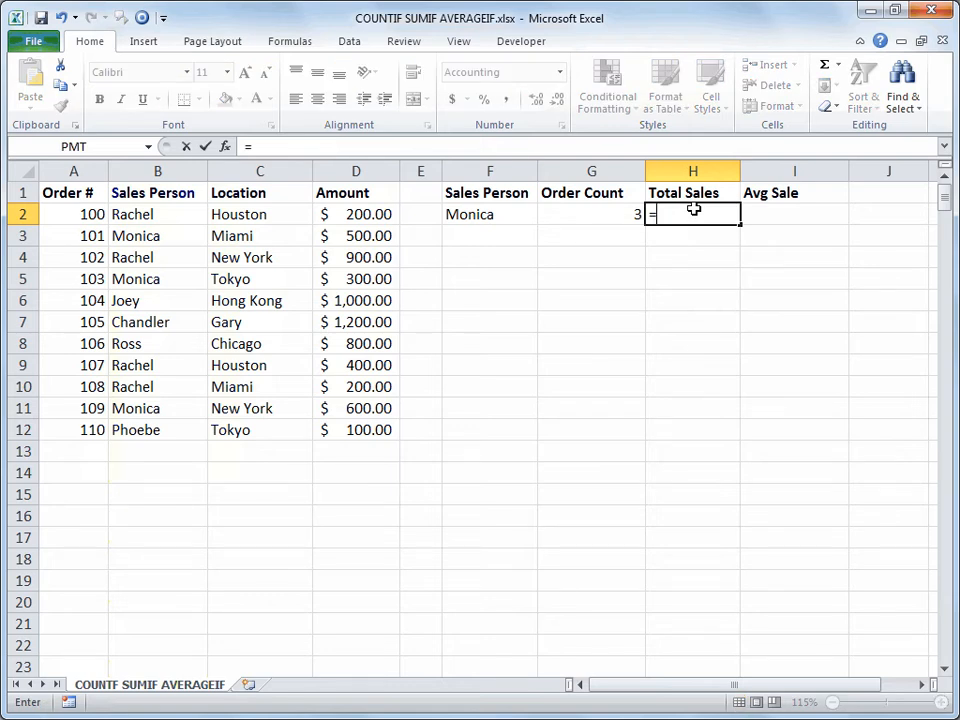
pyautogui.write('sumif')
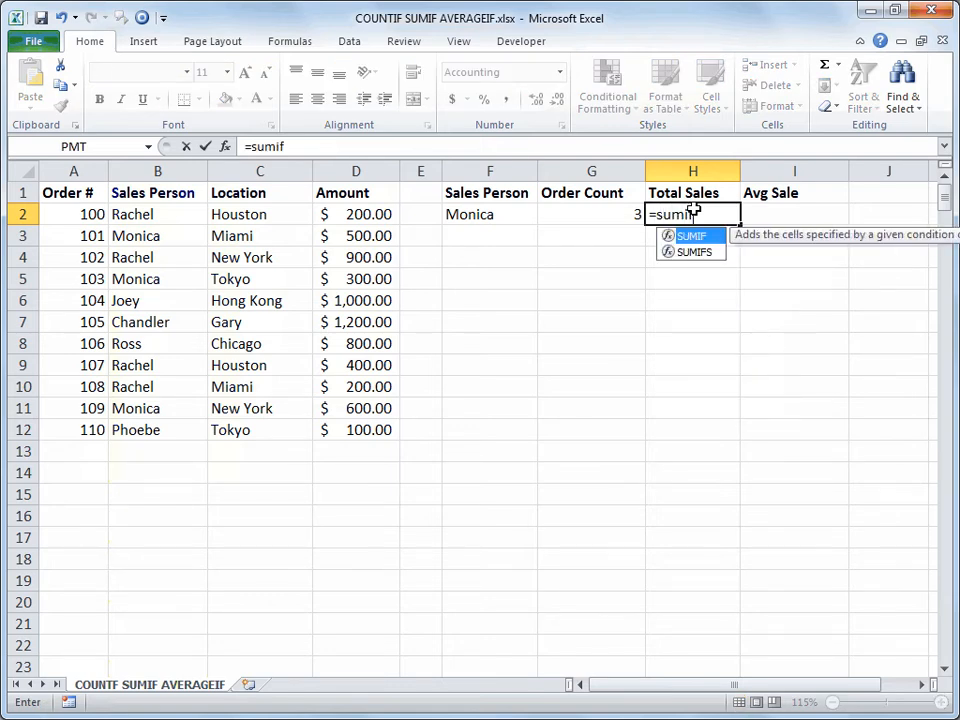
pyautogui.write('(')
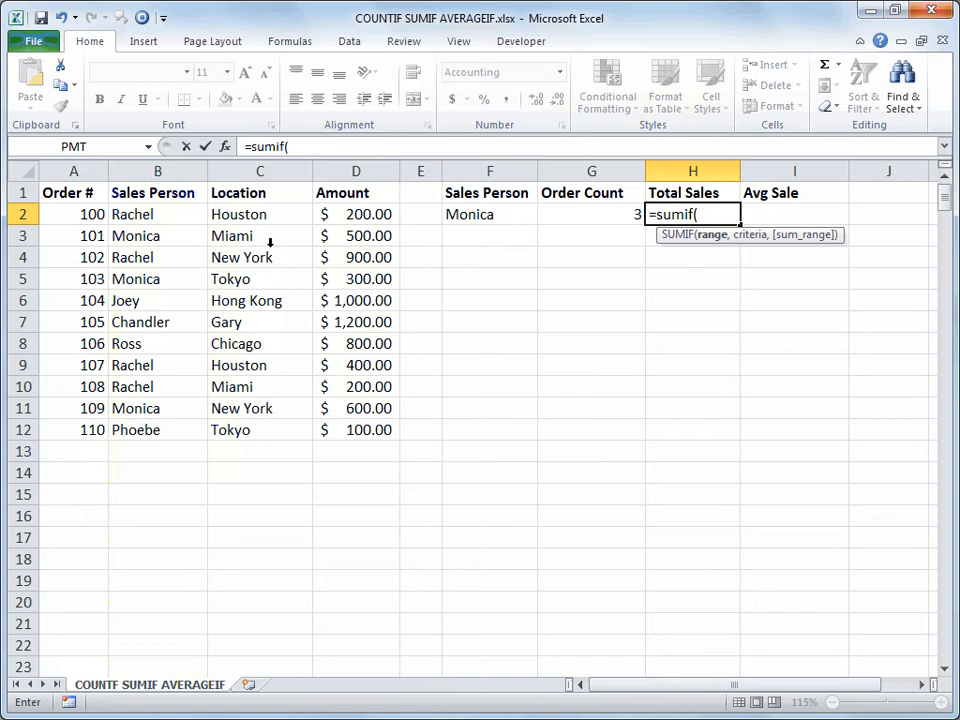
pyautogui.click(164, 169)
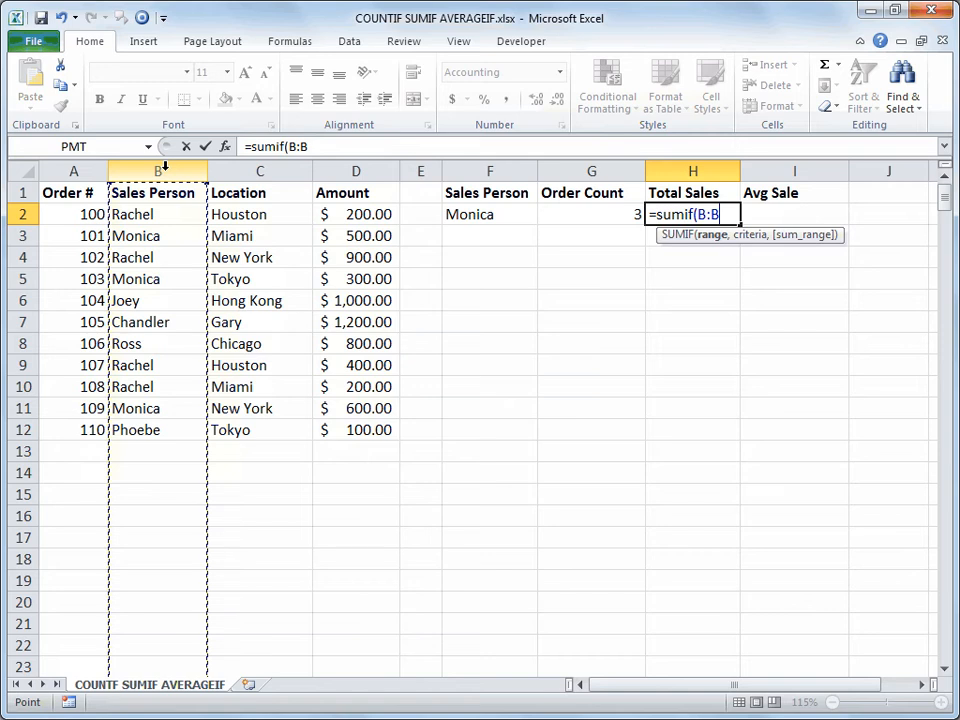
pyautogui.write(',')
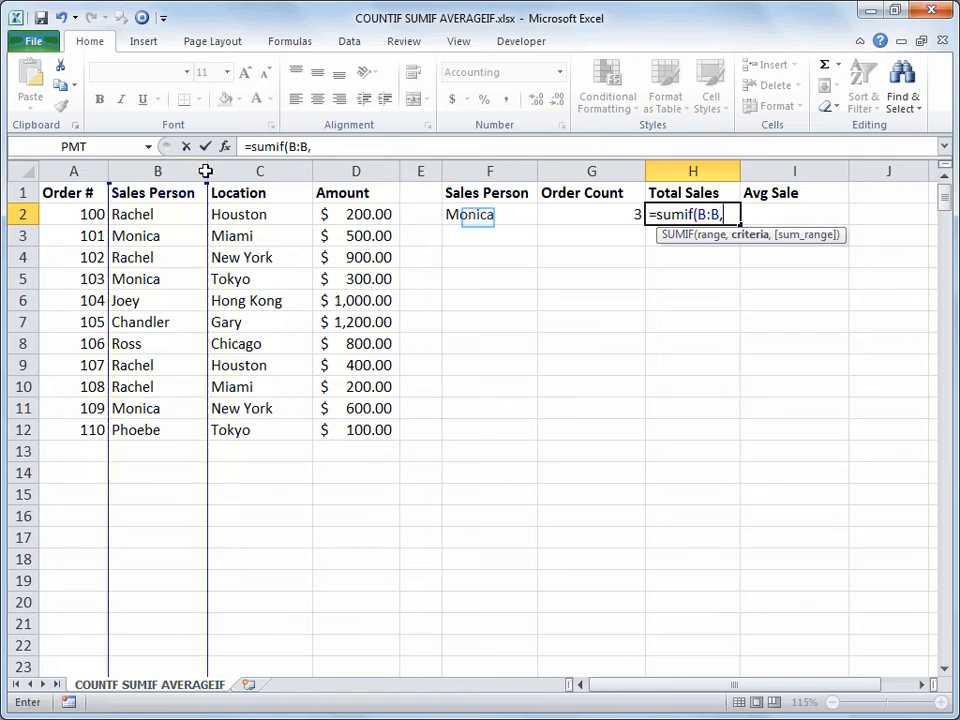
pyautogui.click(478, 217)
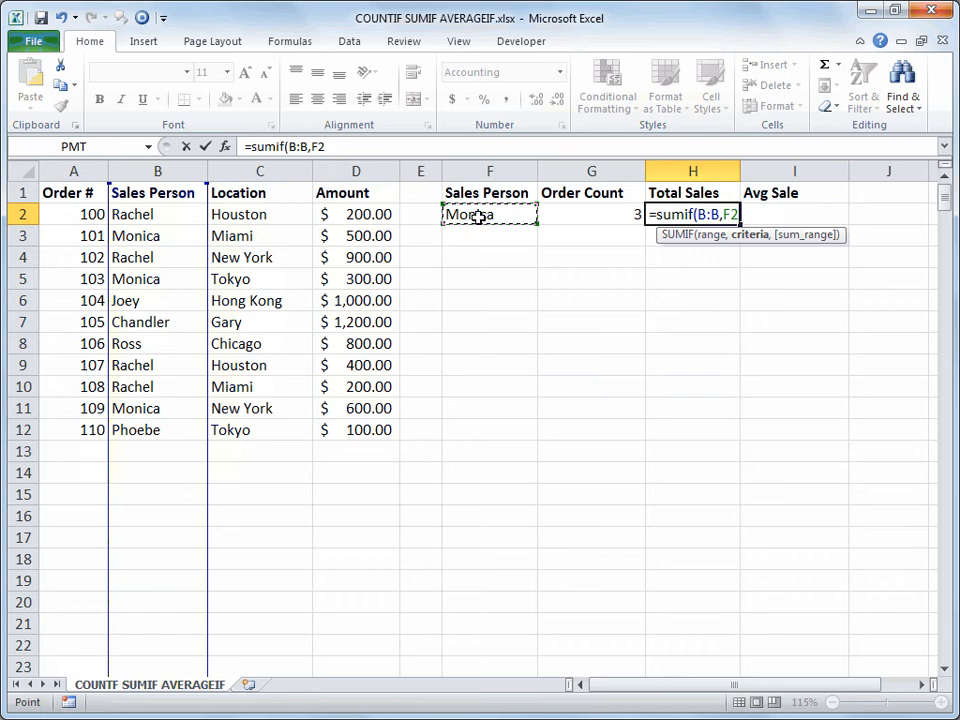
pyautogui.write(',')
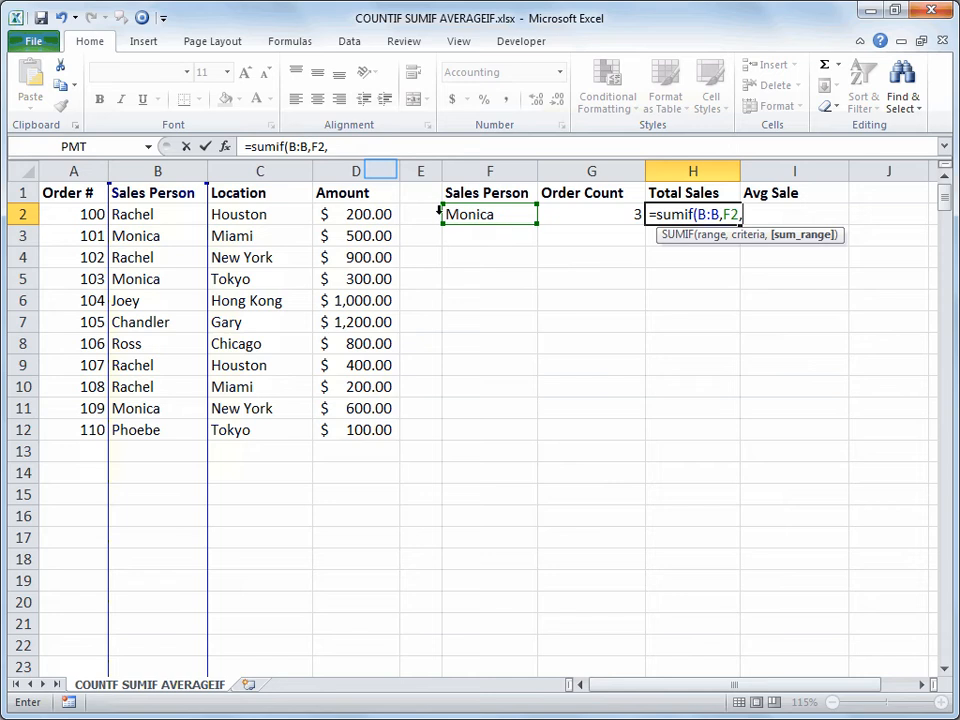
pyautogui.click(380, 170)
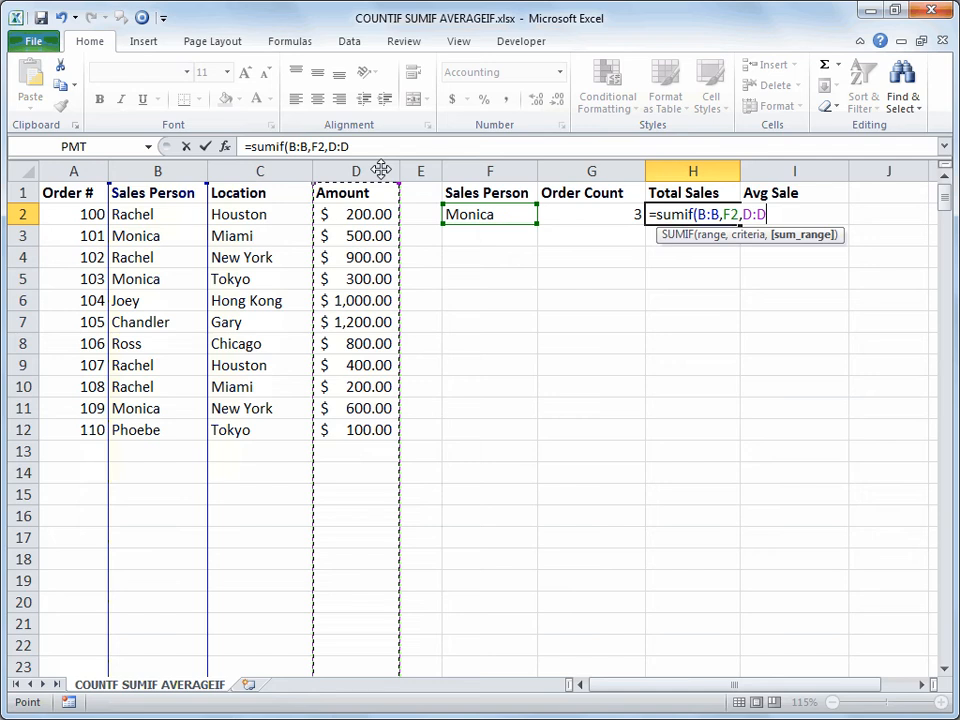
pyautogui.write(')')
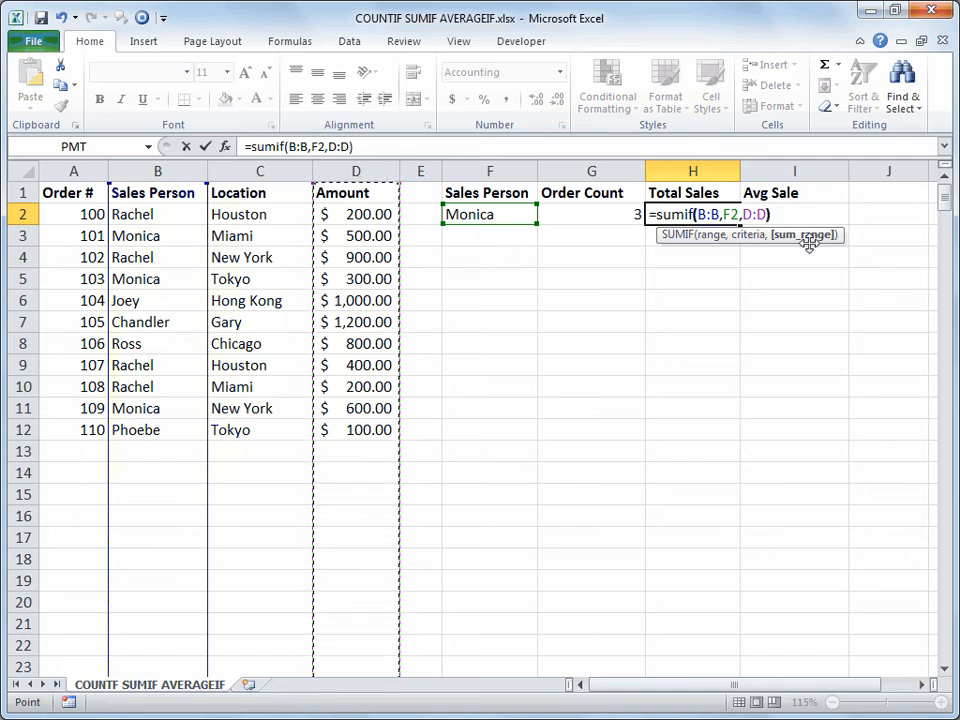
pyautogui.press('Return')
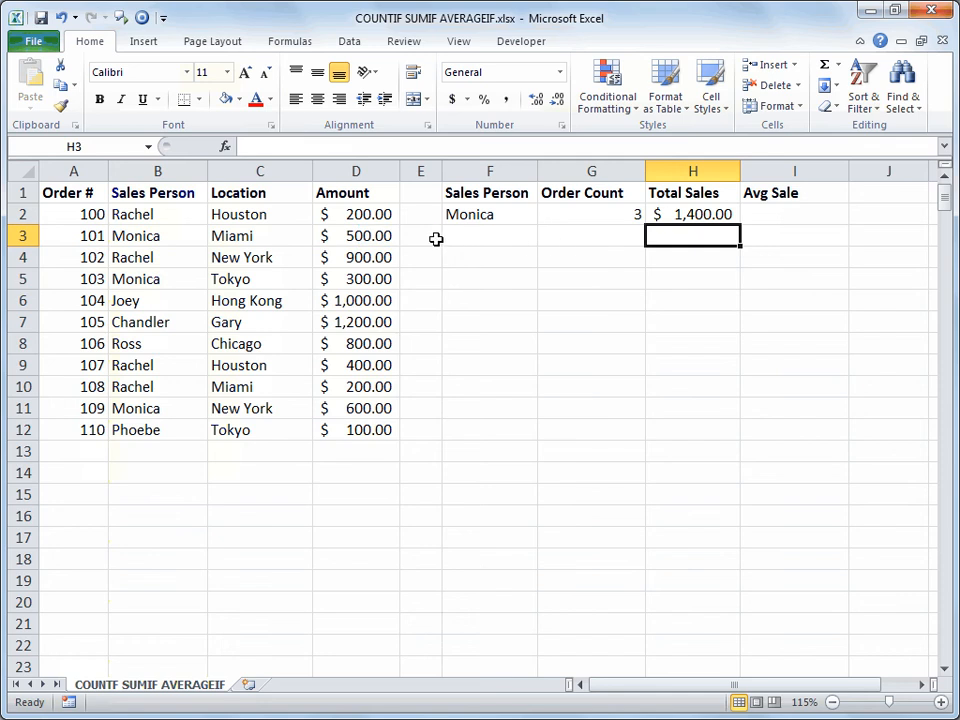
pyautogui.click(375, 235)
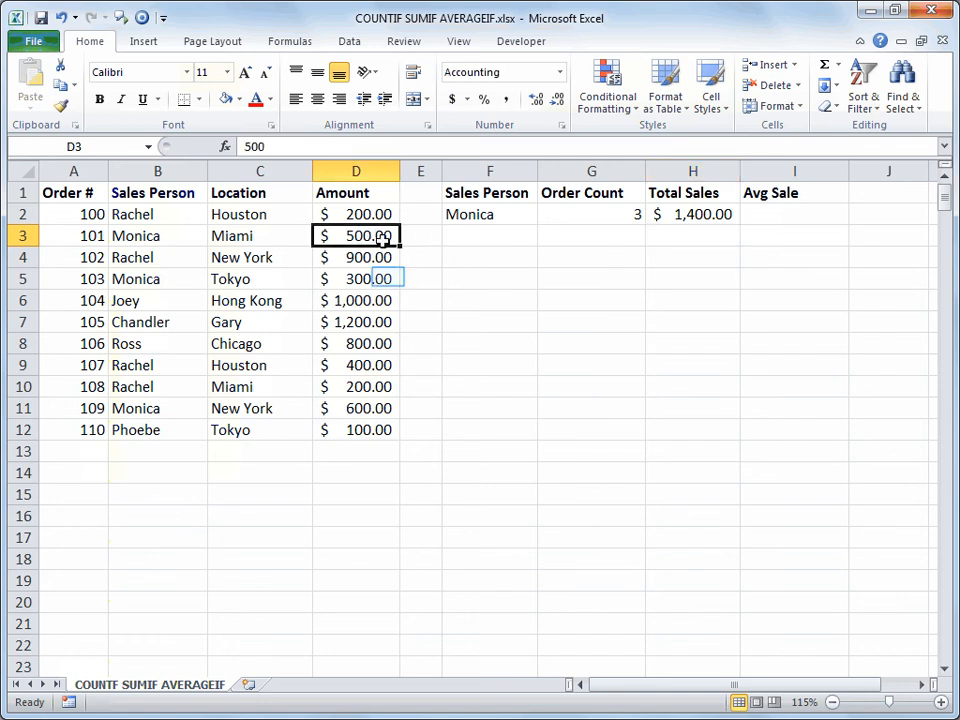
pyautogui.keyDown('ctrl'); pyautogui.click(387, 278); pyautogui.keyUp('ctrl')
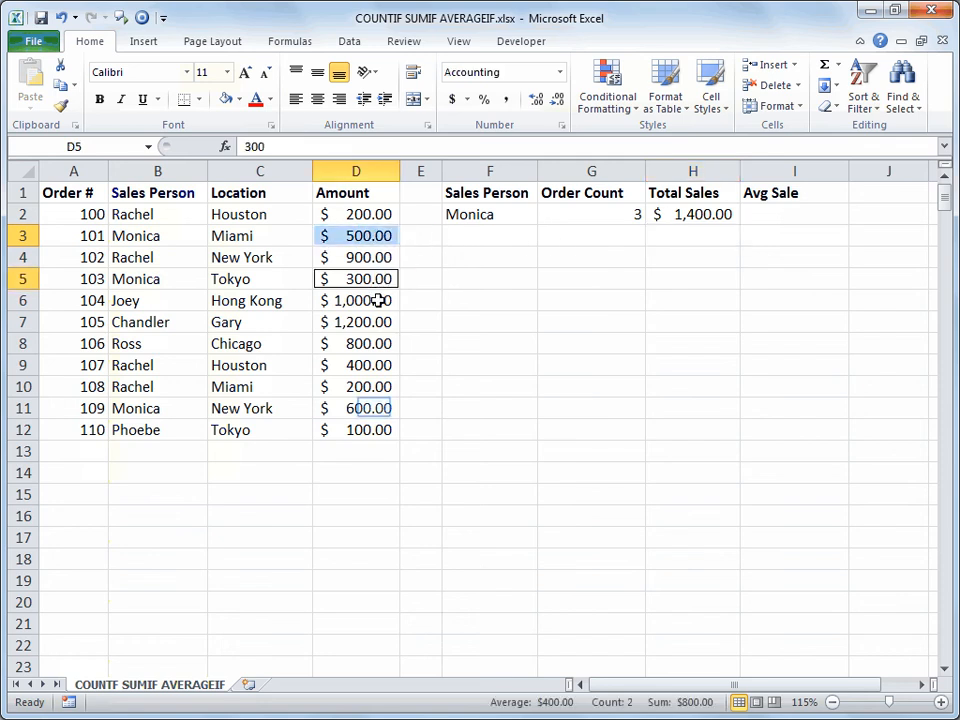
pyautogui.keyDown('ctrl'); pyautogui.click(374, 408); pyautogui.keyUp('ctrl')
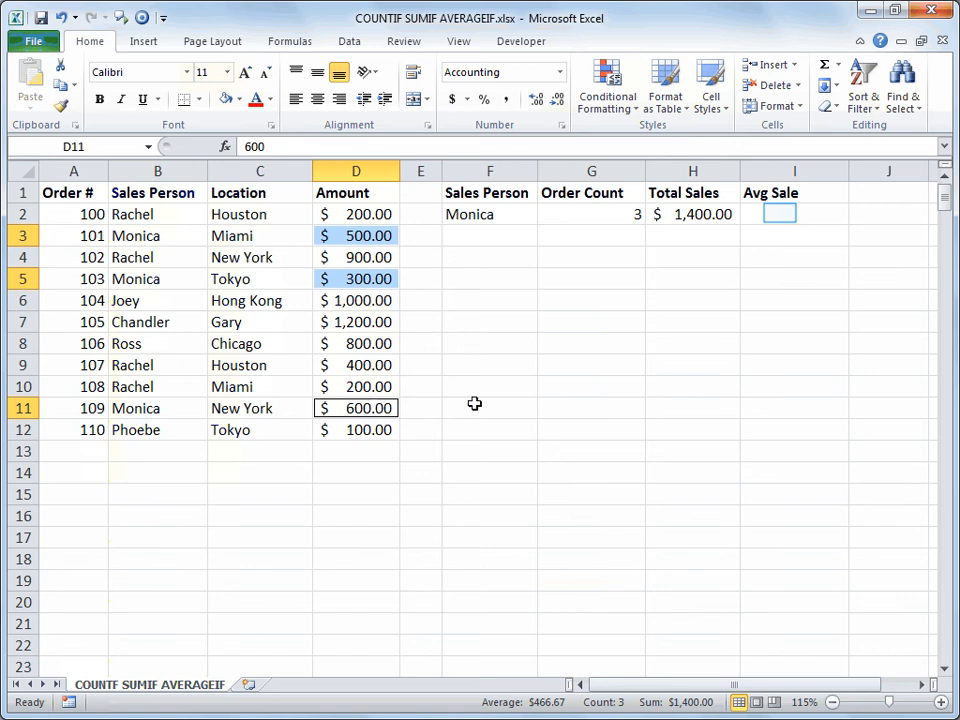
pyautogui.click(780, 214)
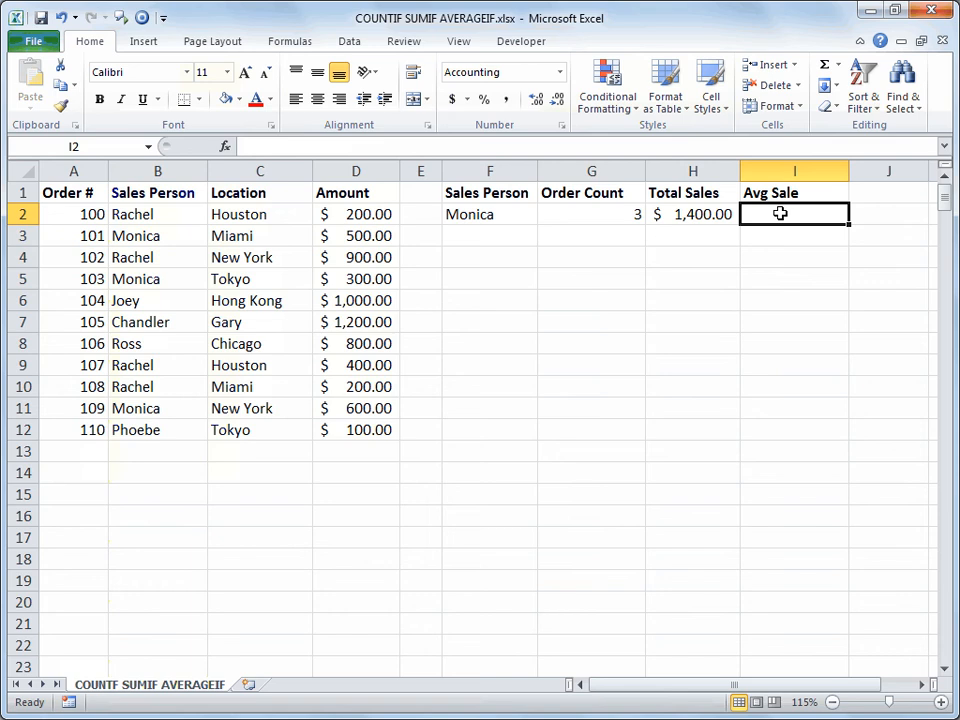
# Enter =AVERAGEIF(B:B,F2,D:D) in I2 for the salesperson's average sale, giving $466.67
pyautogui.write('=averag')
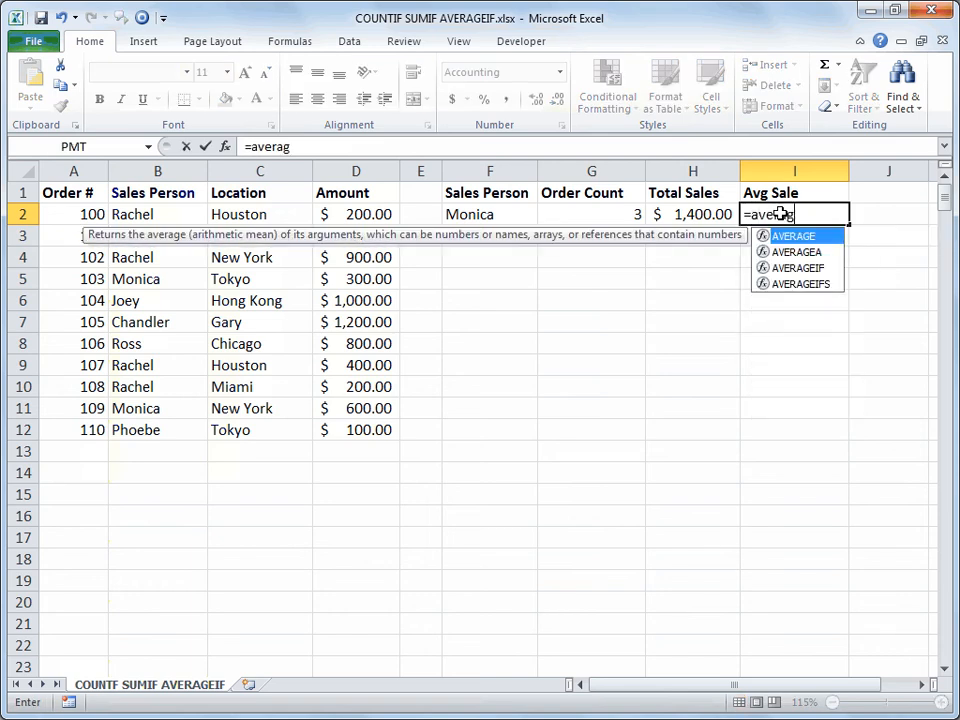
pyautogui.press('Down')
pyautogui.press('Down')
pyautogui.press('Tab')
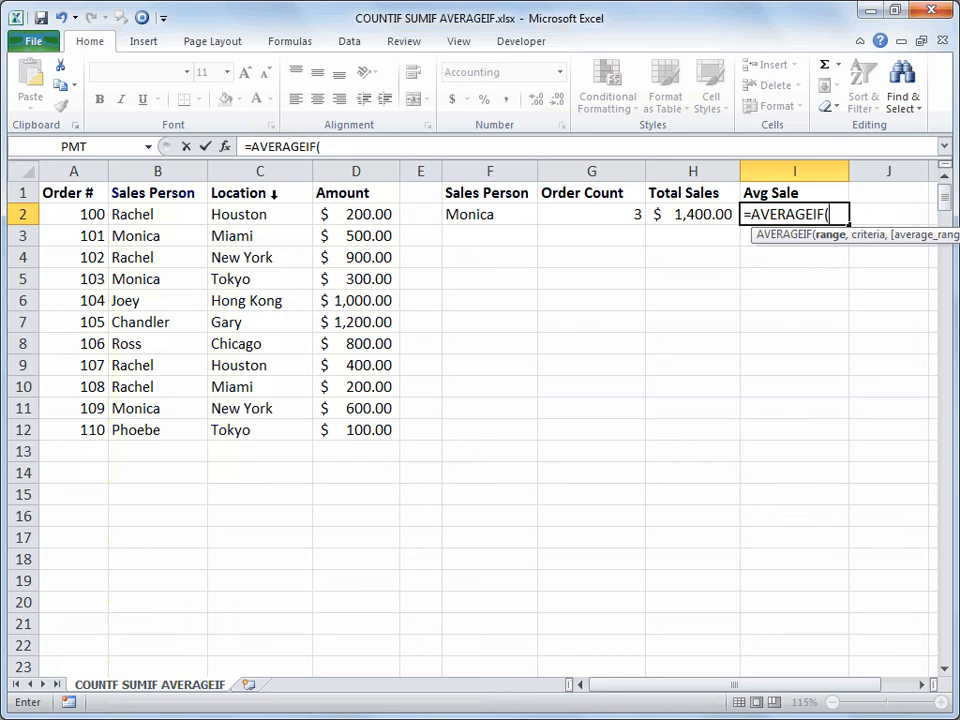
pyautogui.click(163, 171)
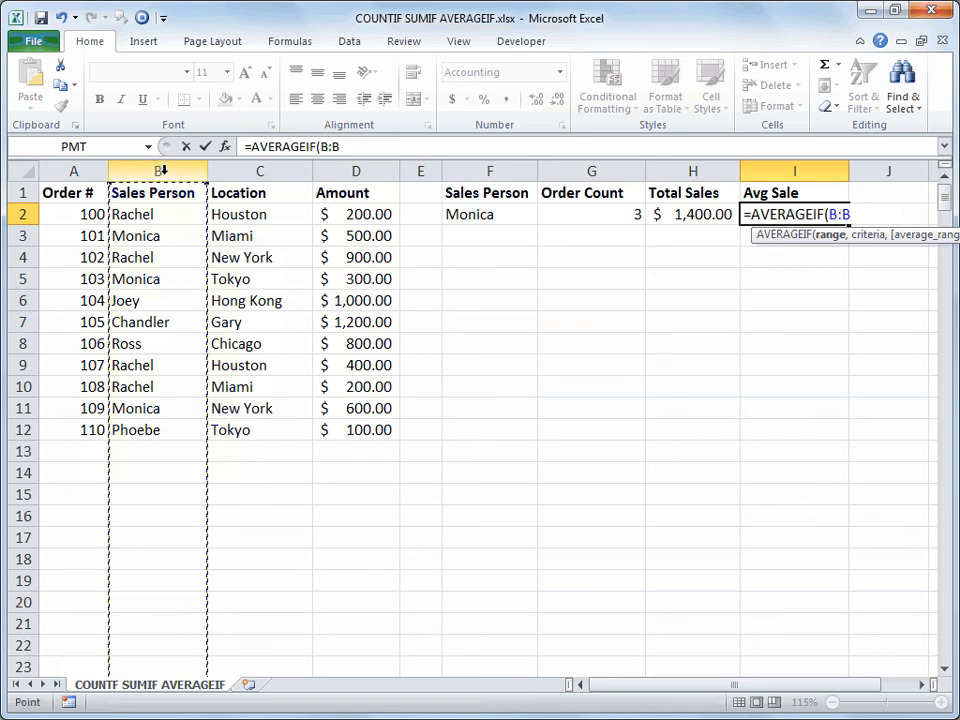
pyautogui.write(',')
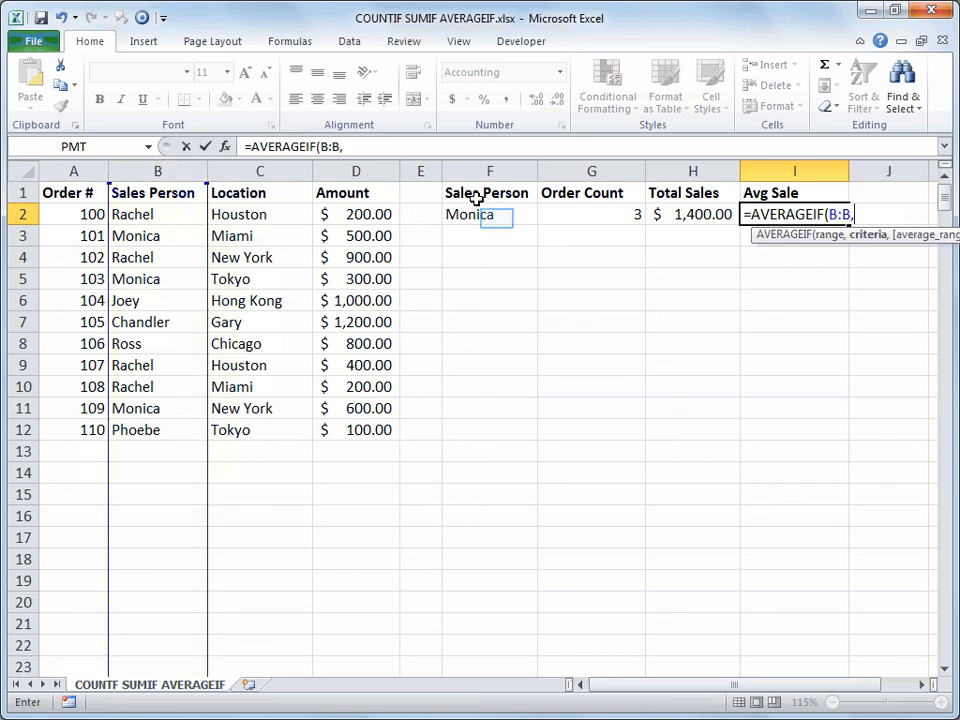
pyautogui.click(496, 218)
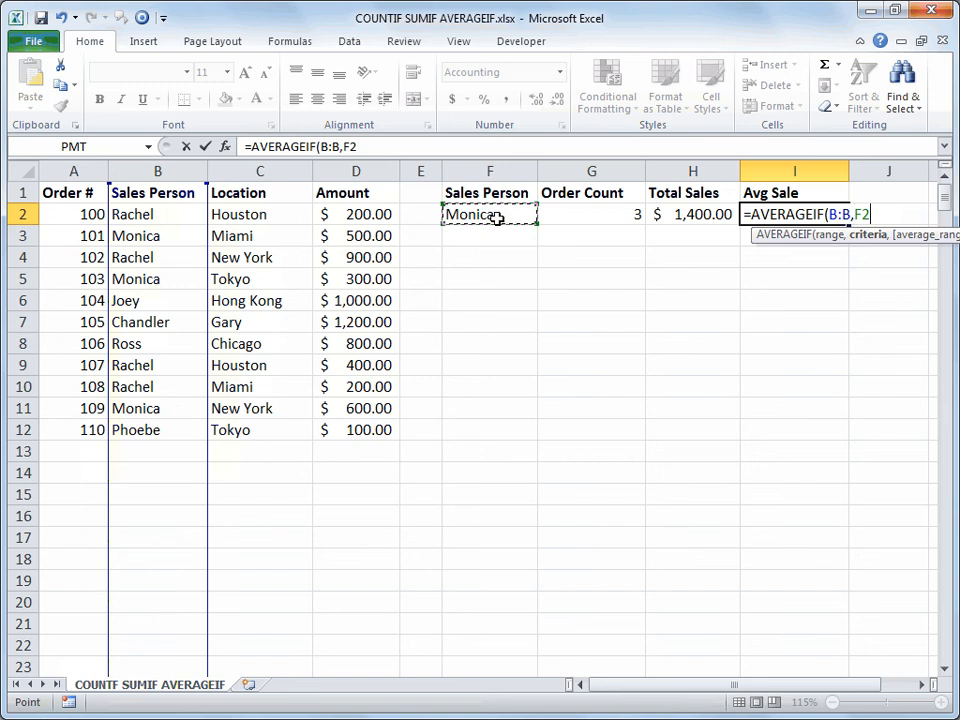
pyautogui.write(',')
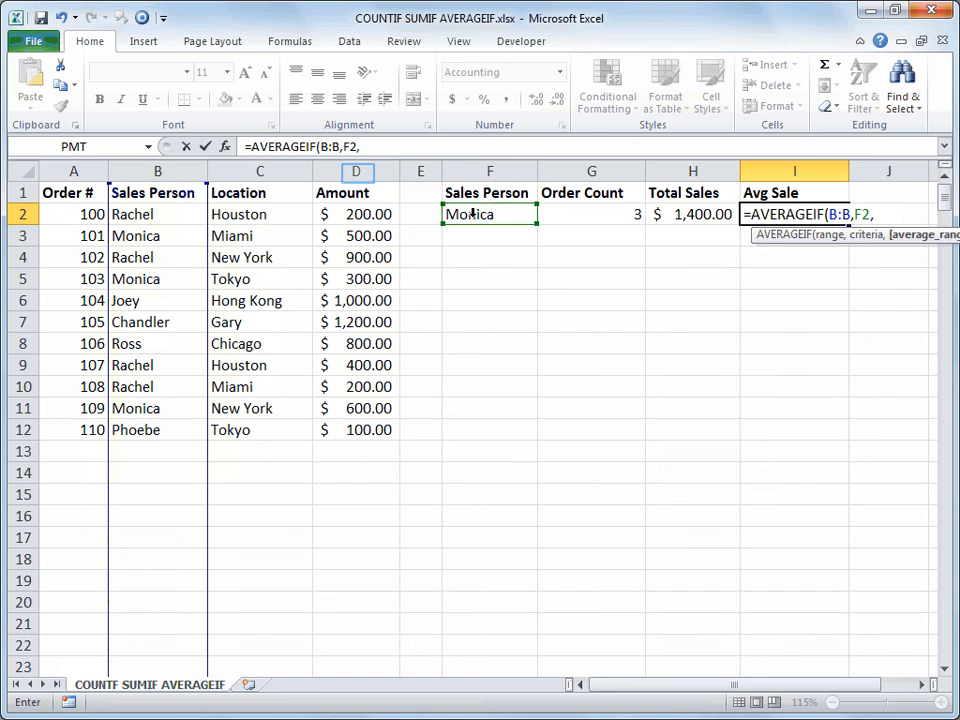
pyautogui.click(357, 171)
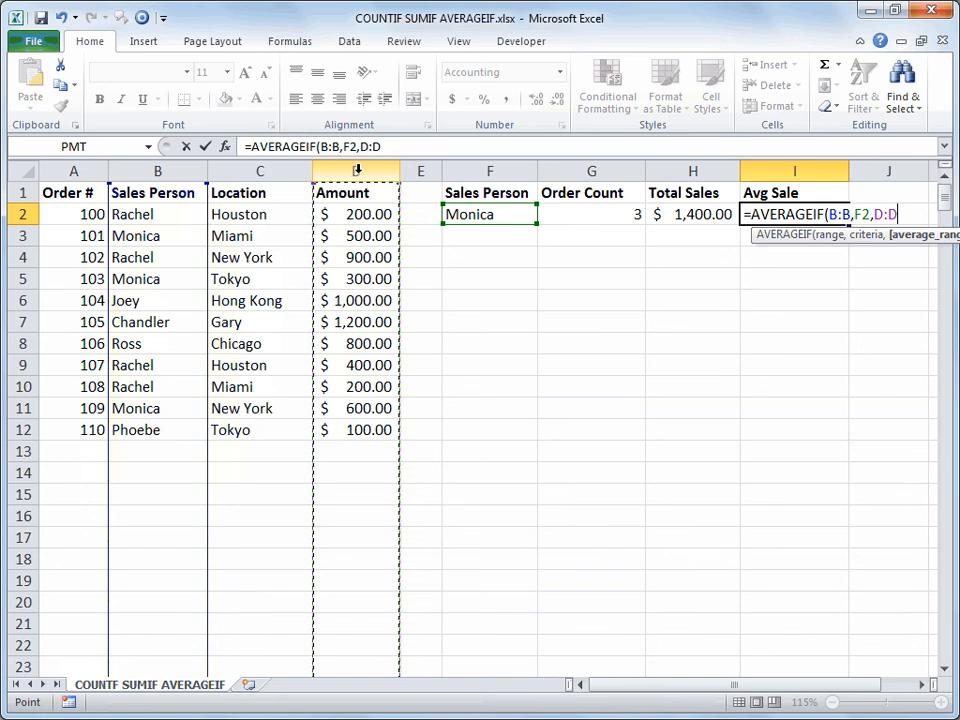
pyautogui.write(')')
pyautogui.press('Return')
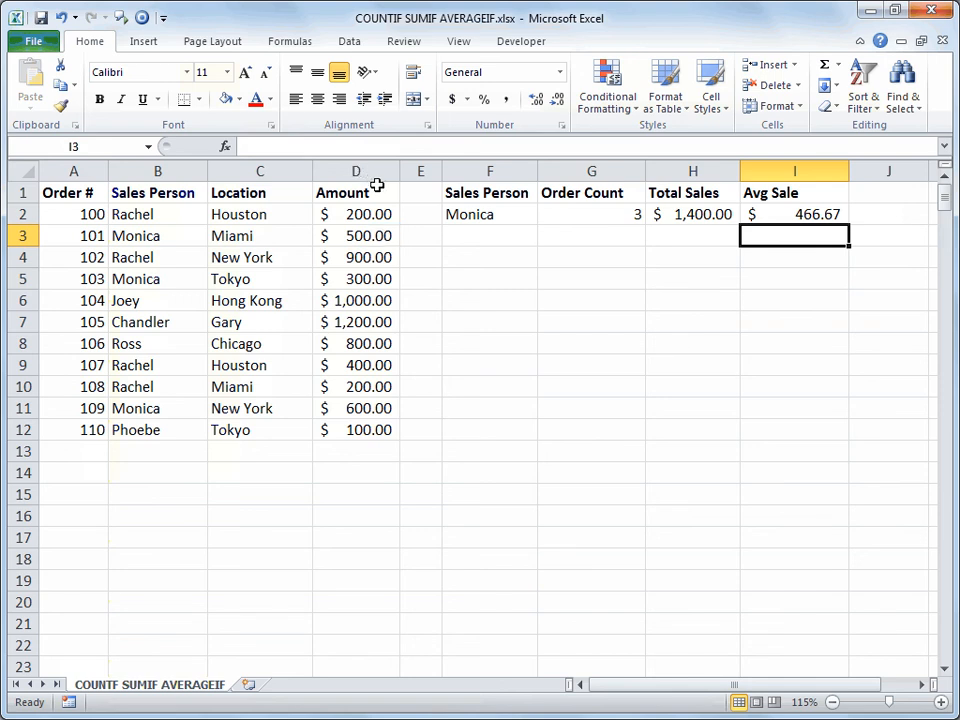
pyautogui.click(385, 235)
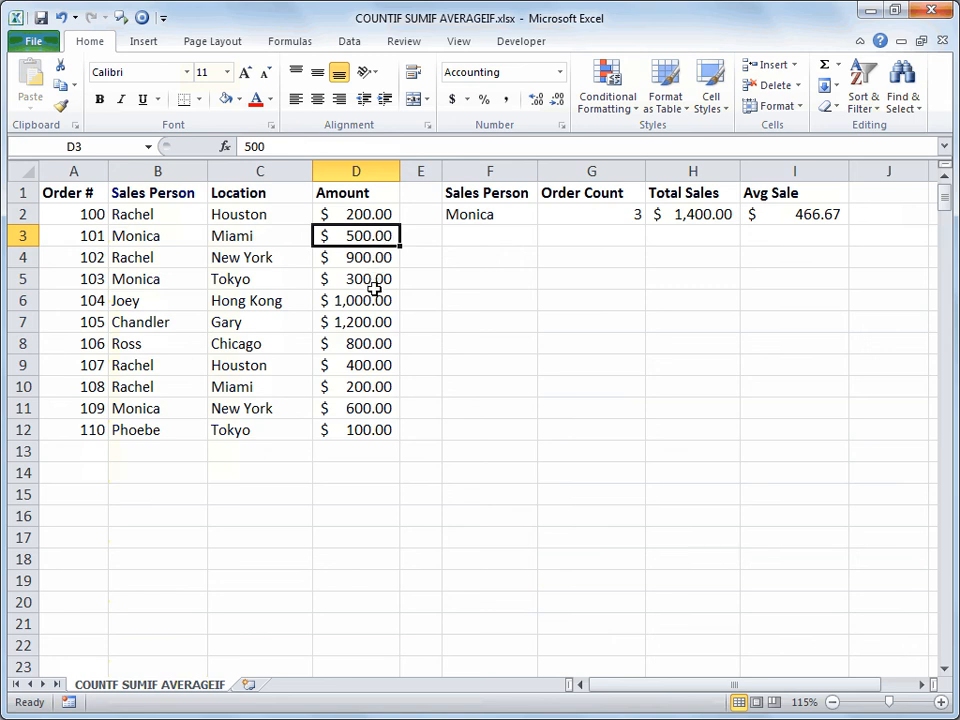
pyautogui.scroll(1, 373, 289)
pyautogui.doubleClick(330, 265)
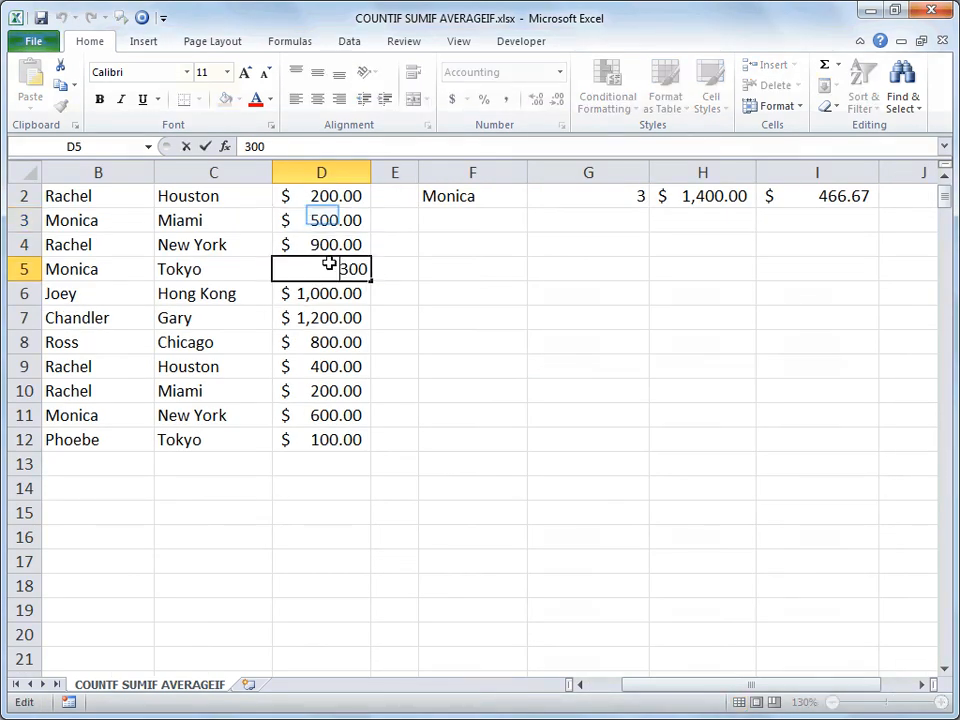
pyautogui.click(319, 213)
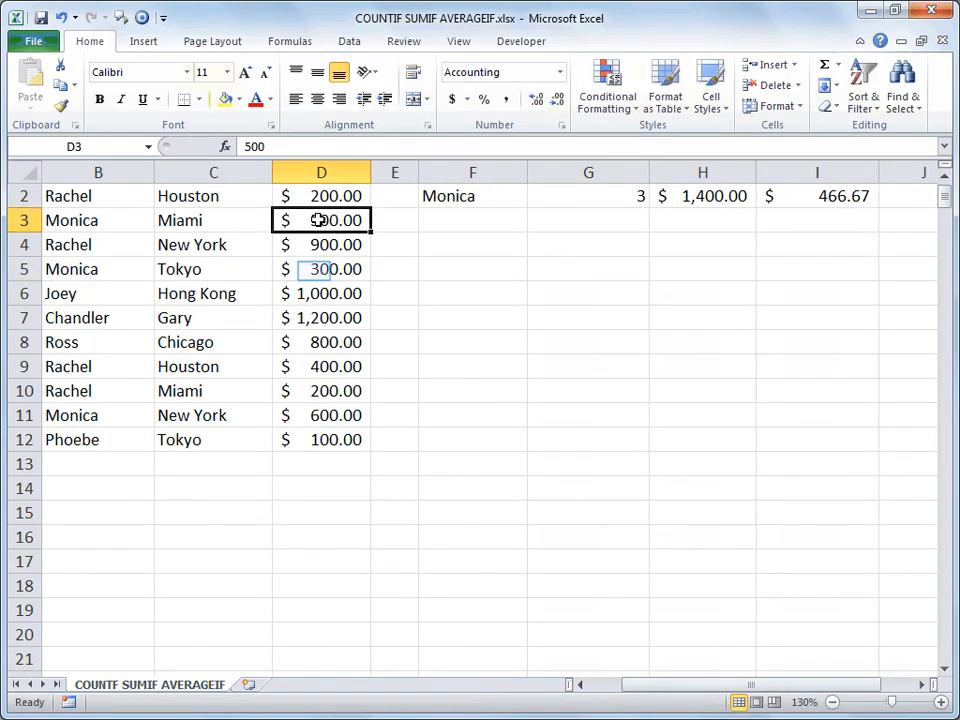
pyautogui.keyDown('ctrl'); pyautogui.click(315, 270); pyautogui.keyUp('ctrl')
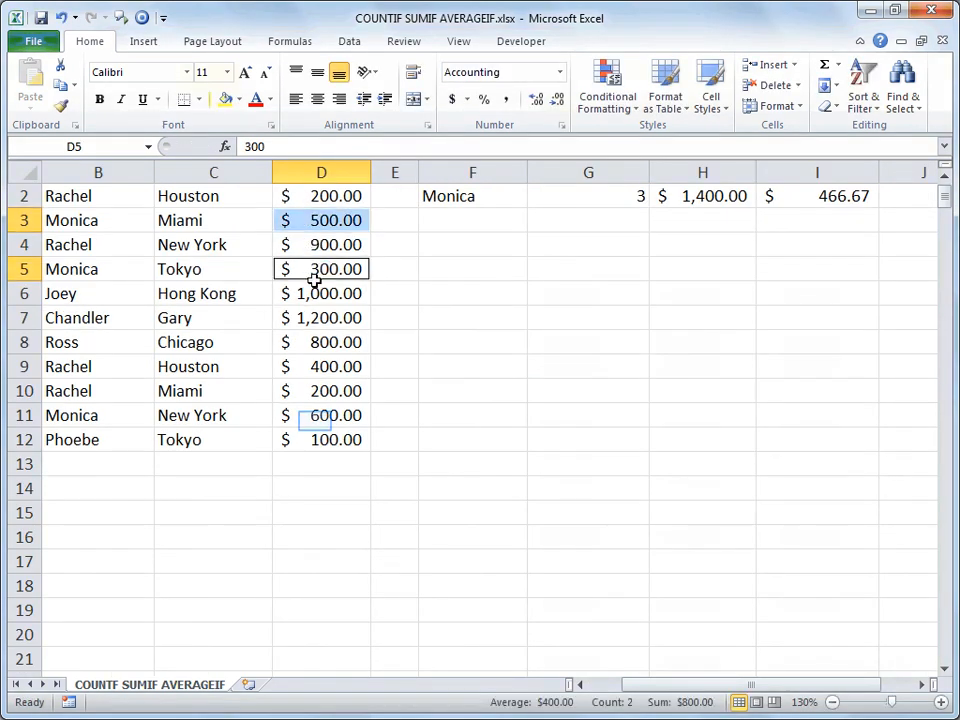
pyautogui.keyDown('ctrl'); pyautogui.click(315, 421); pyautogui.keyUp('ctrl')
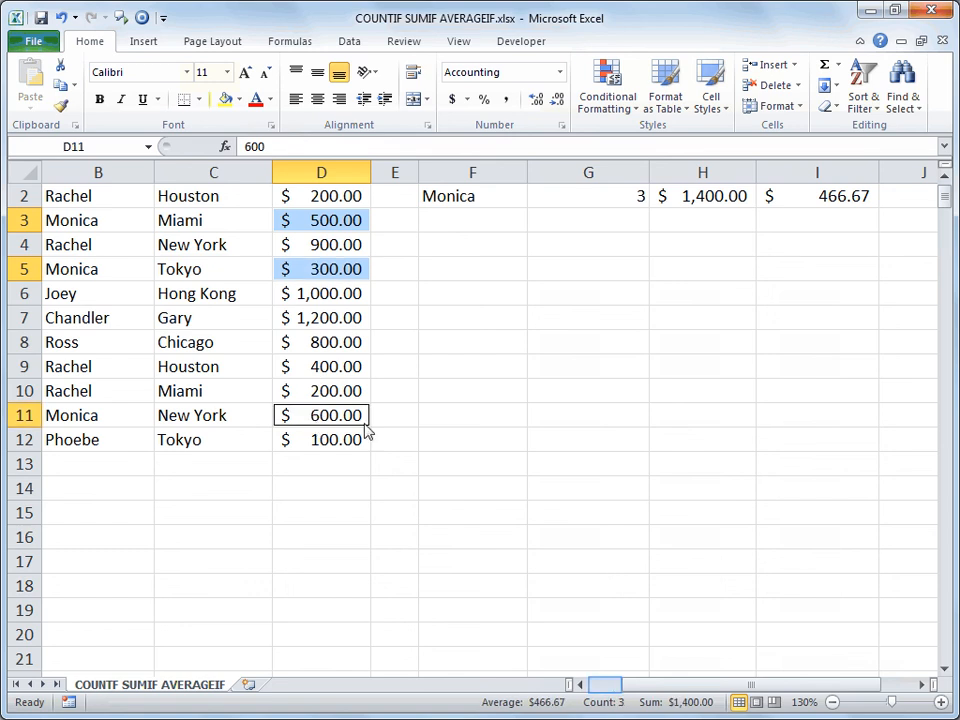
pyautogui.click(606, 688)
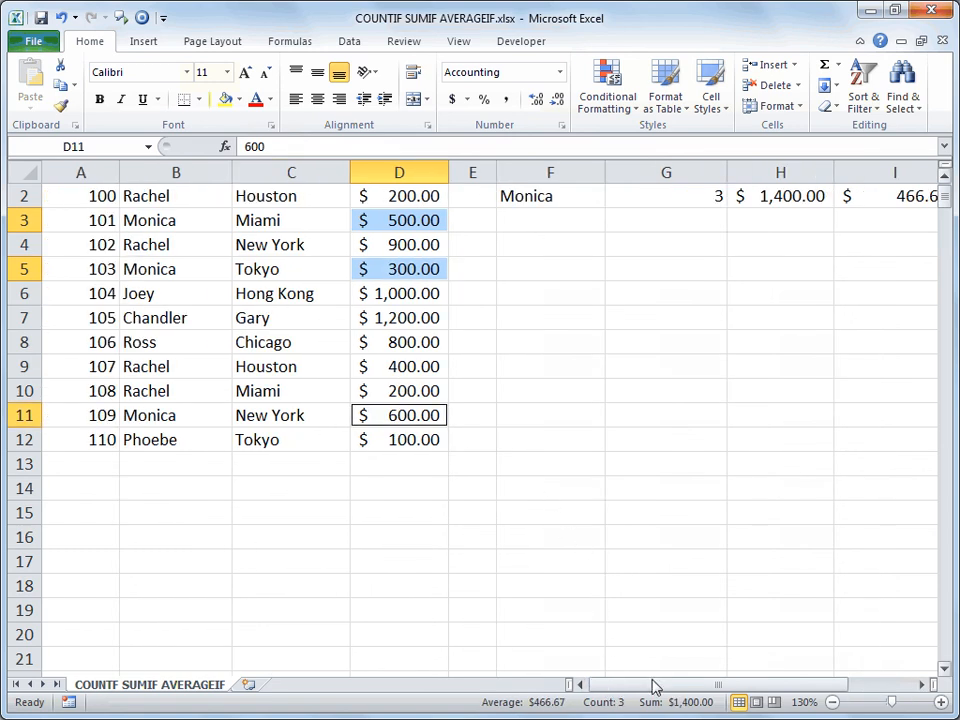
pyautogui.click(944, 177)
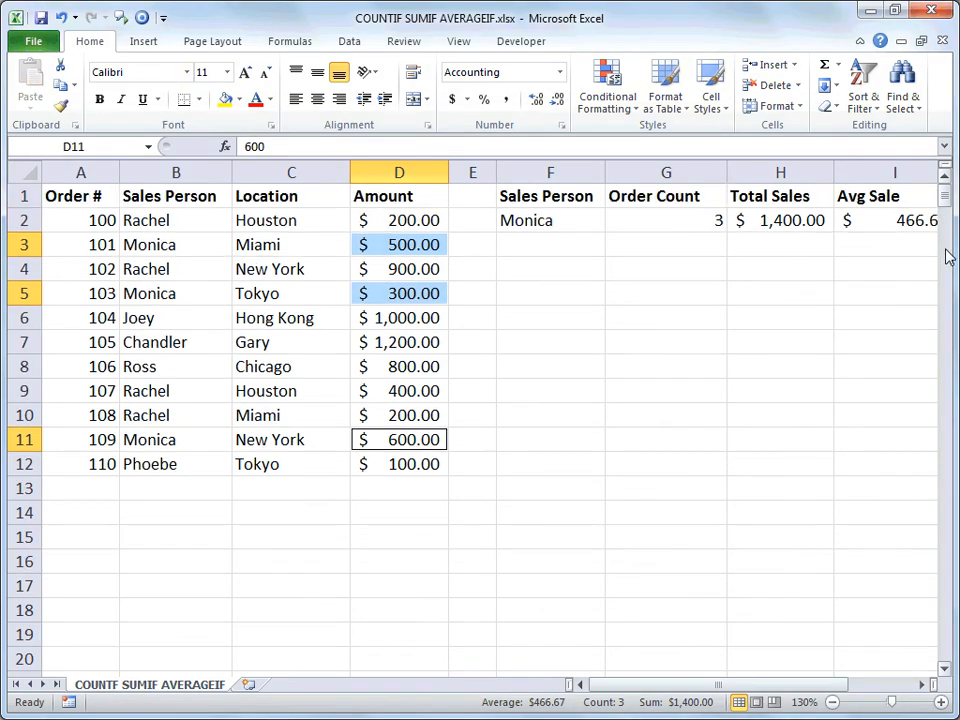